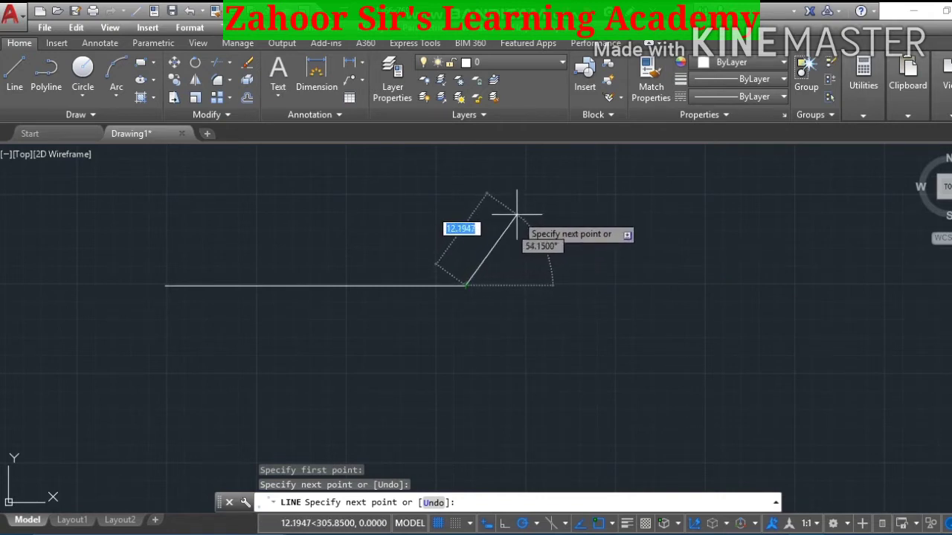
- Finish the single horizontal solid line and zoom in on it
key(Escape)
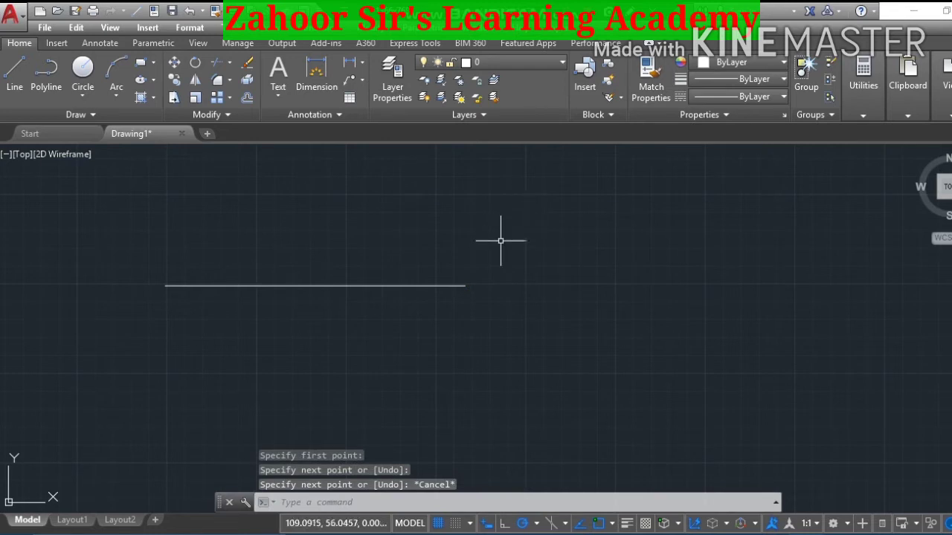
scroll(344, 327, up, 2)
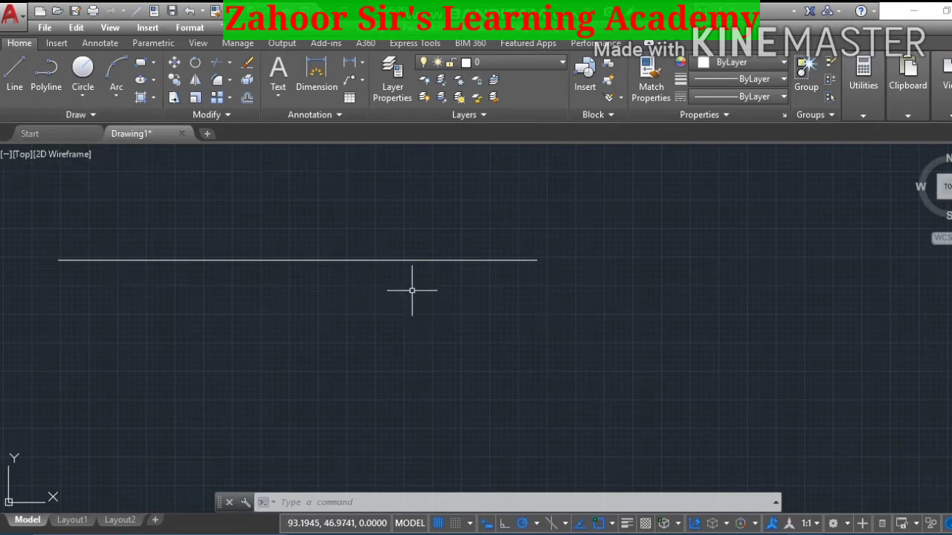
- Create two new layers, rename the second to 'dotted line', and show its linetype choices
click(406, 82)
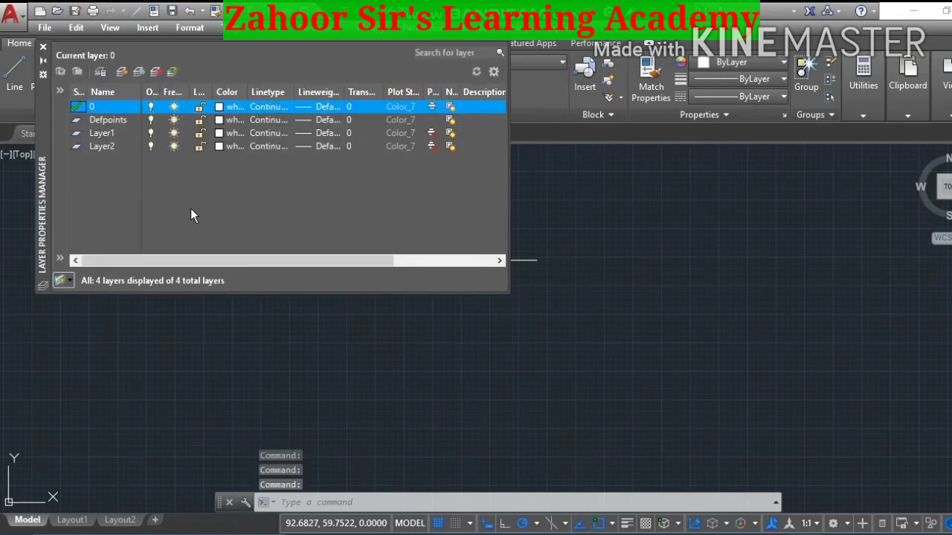
click(121, 74)
click(121, 75)
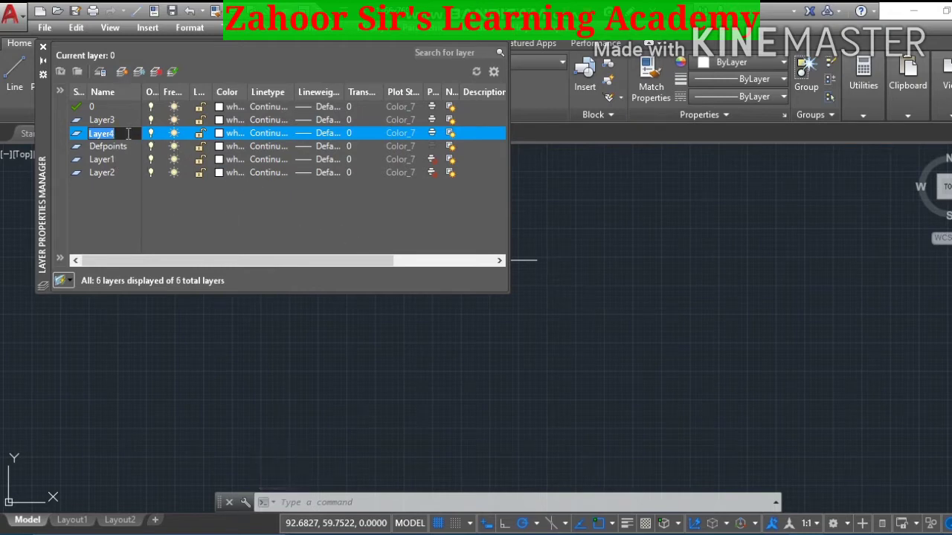
key(BackSpace)
click(129, 136)
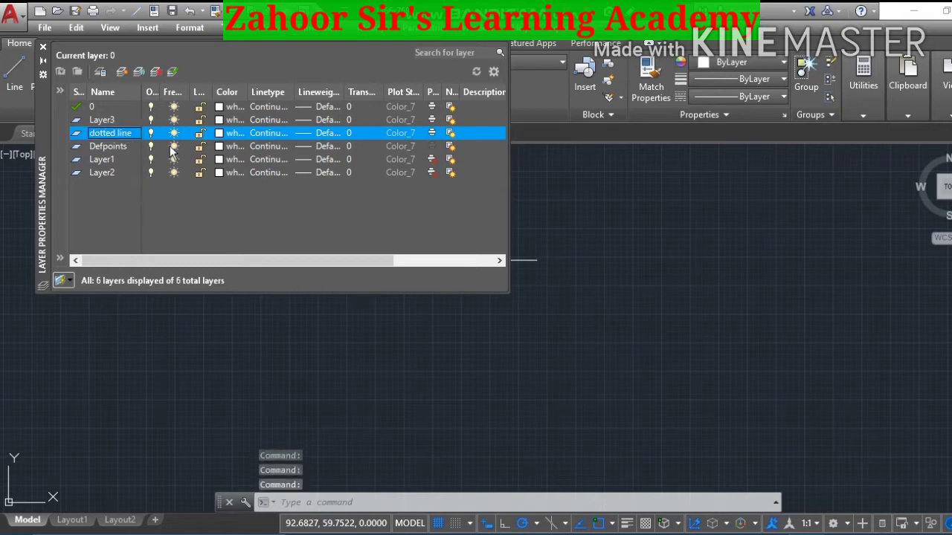
click(270, 134)
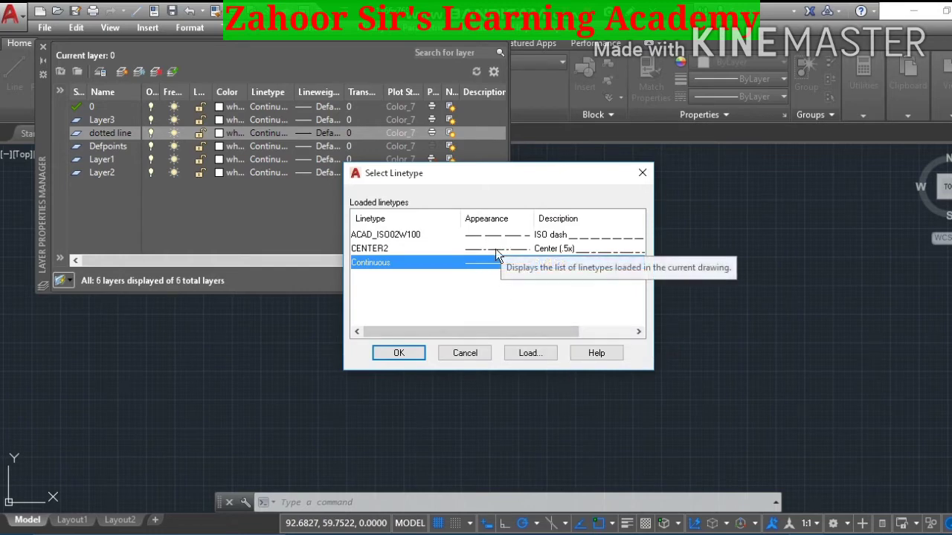
- Load the ACAD_ISO02W100 dash linetype and assign it to the 'dotted line' layer
click(537, 356)
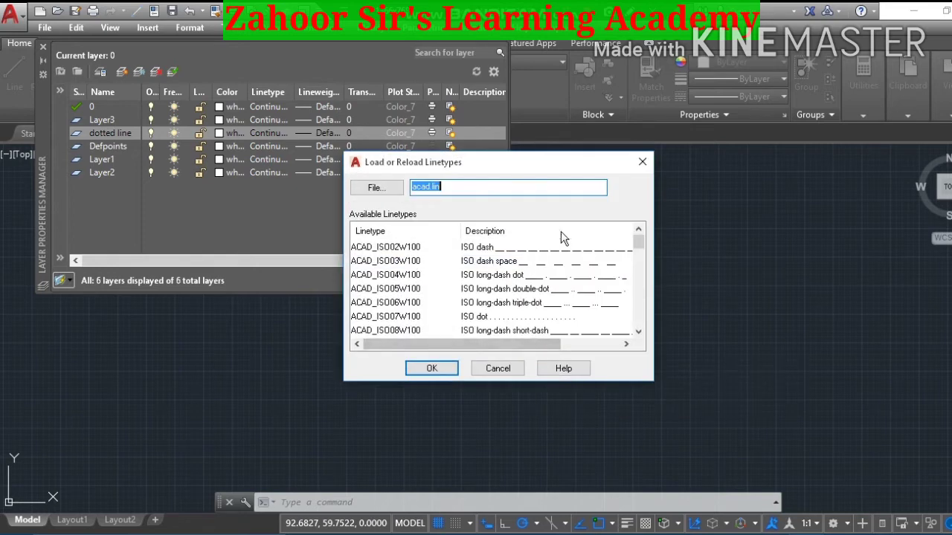
mouse_move(639, 243)
mouse_down()
mouse_move(648, 336)
mouse_move(639, 232)
mouse_up()
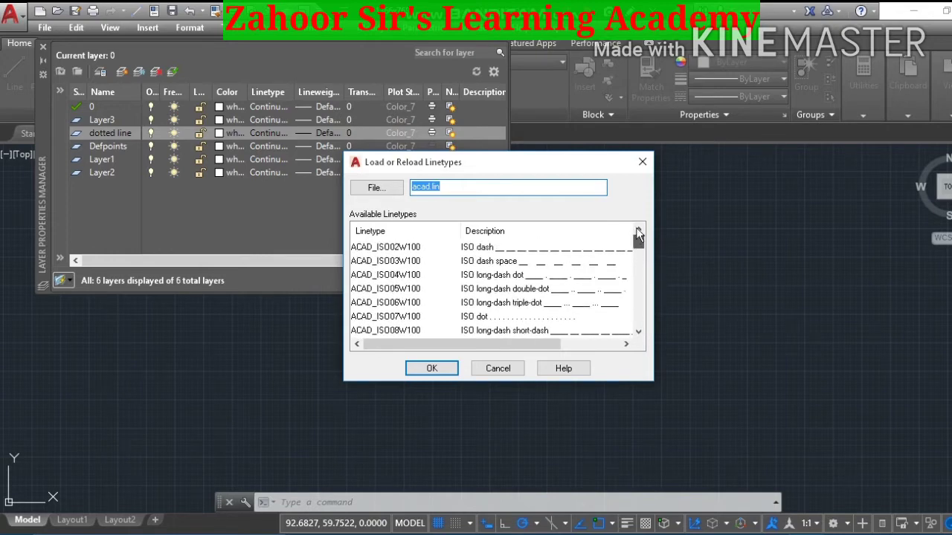
scroll(591, 253, down, 2)
scroll(597, 234, up, 2)
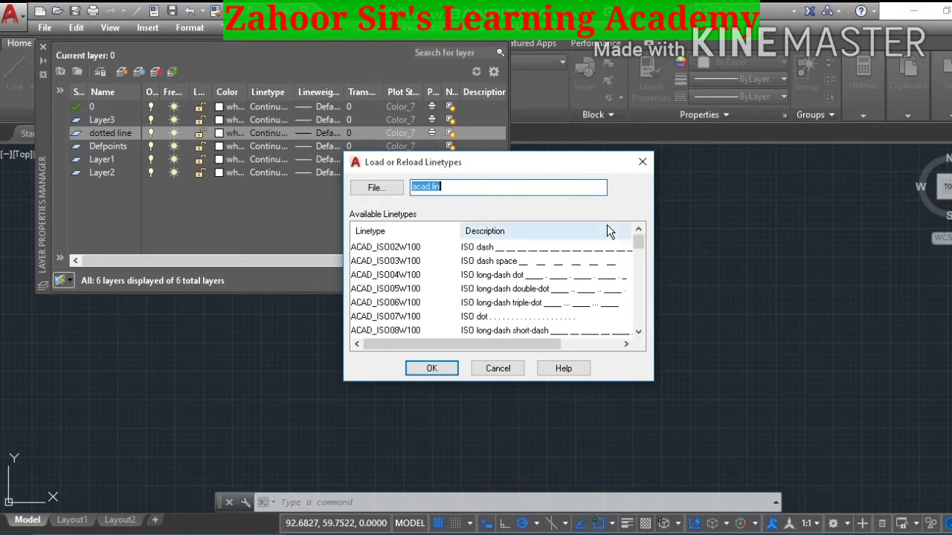
click(493, 250)
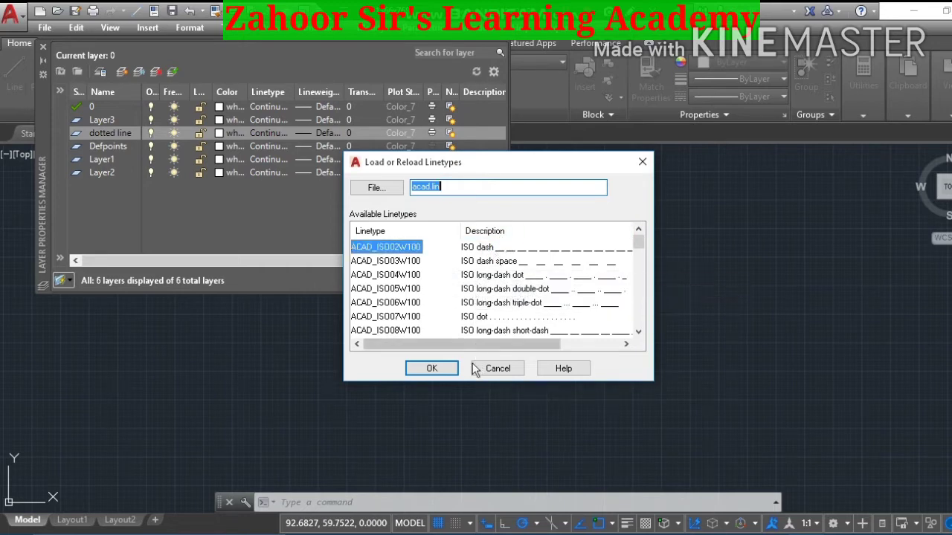
click(432, 370)
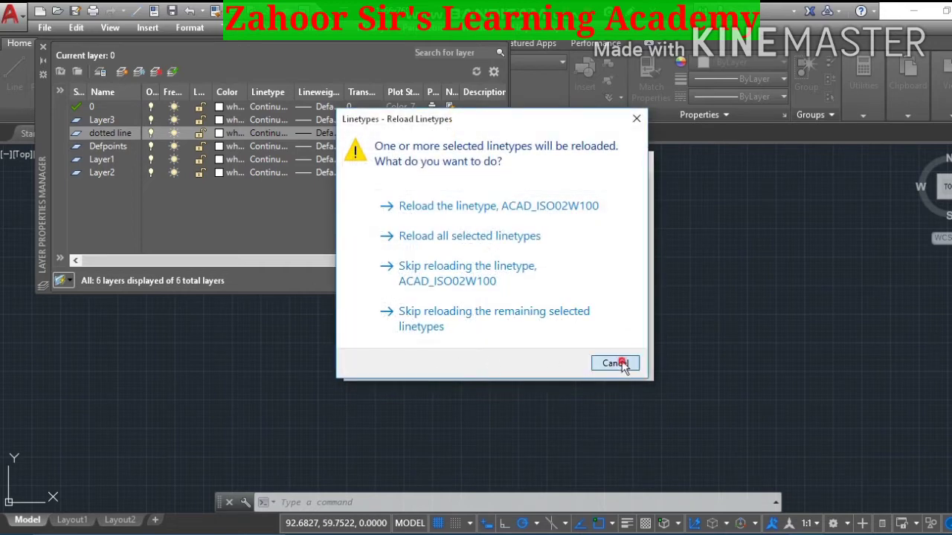
click(617, 364)
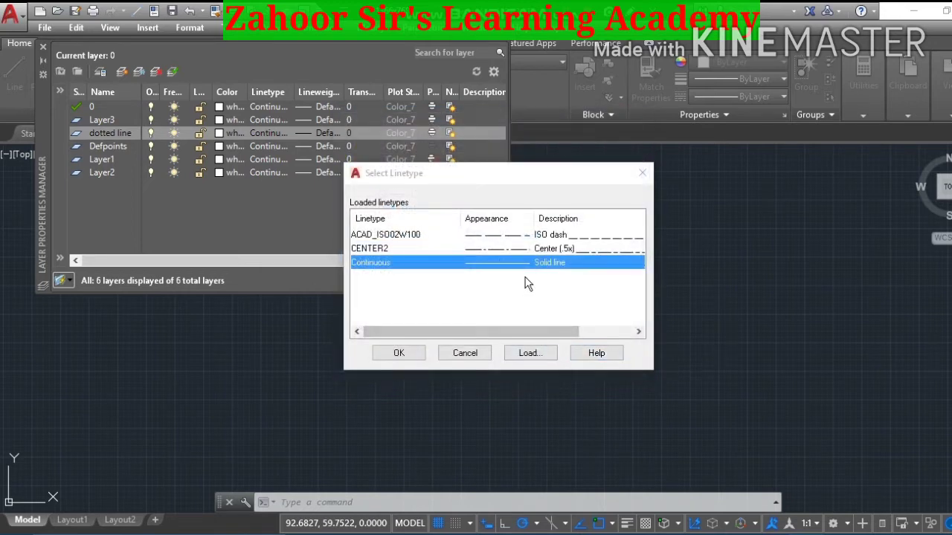
click(476, 240)
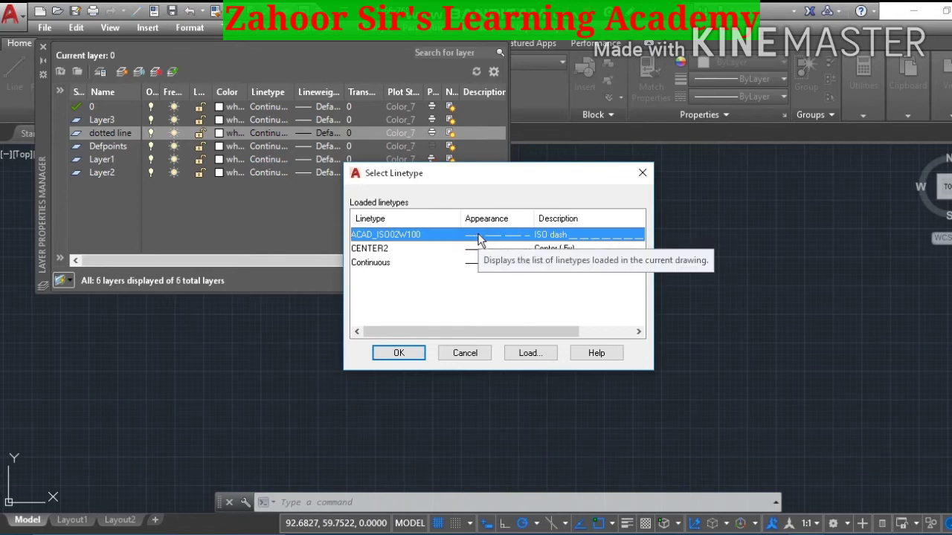
click(399, 353)
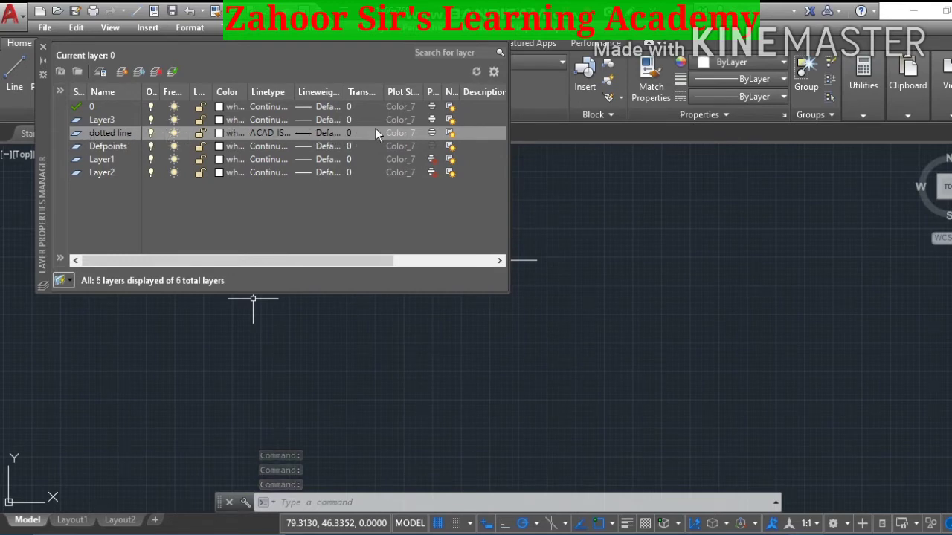
- Make 'dotted line' the current layer and draw a dashed horizontal line above the solid one
click(42, 47)
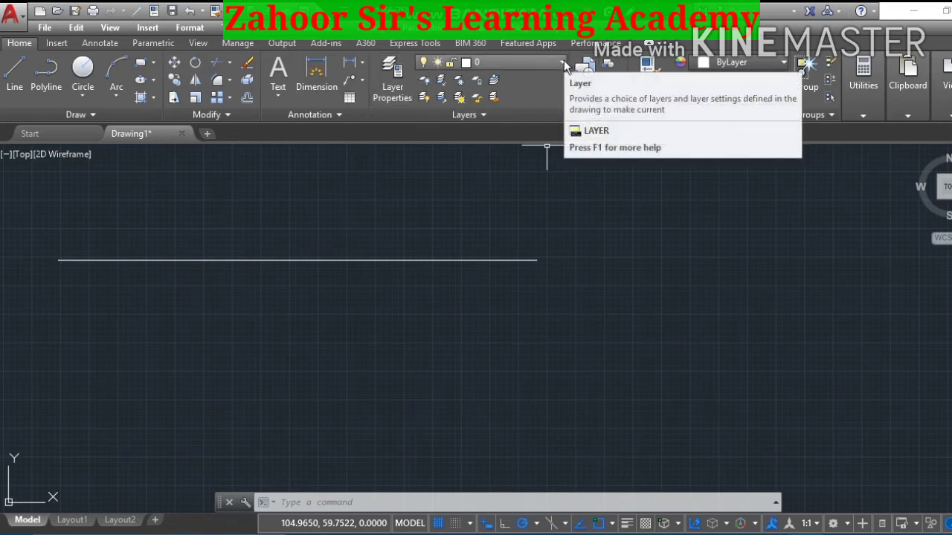
click(563, 63)
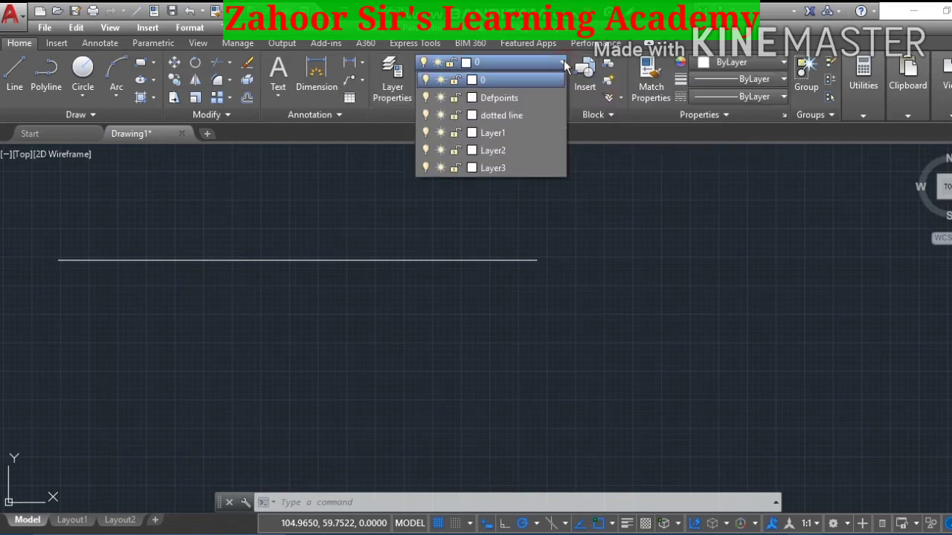
click(510, 115)
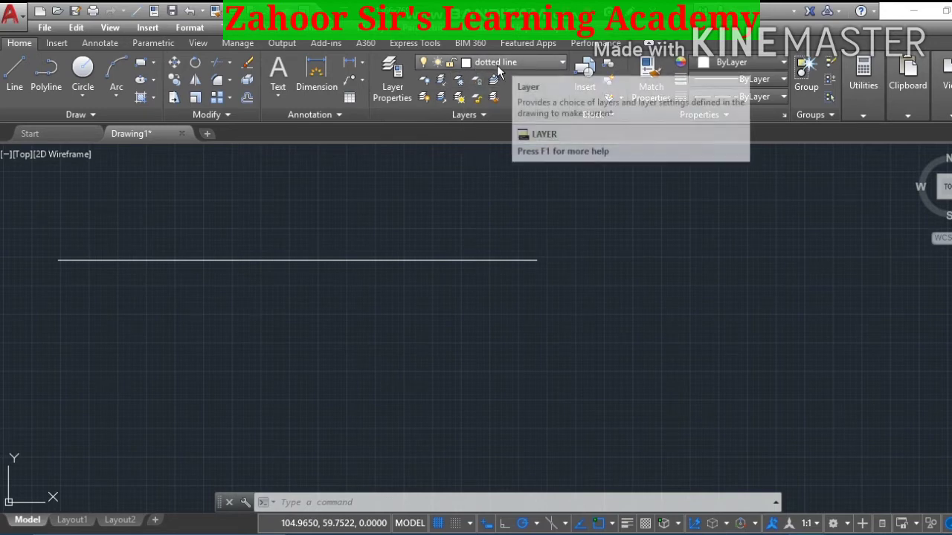
click(15, 73)
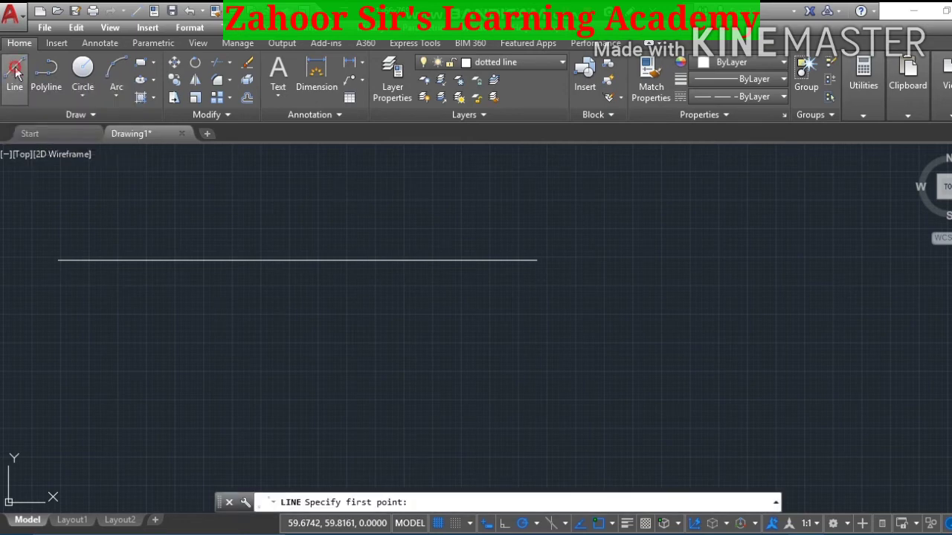
click(62, 224)
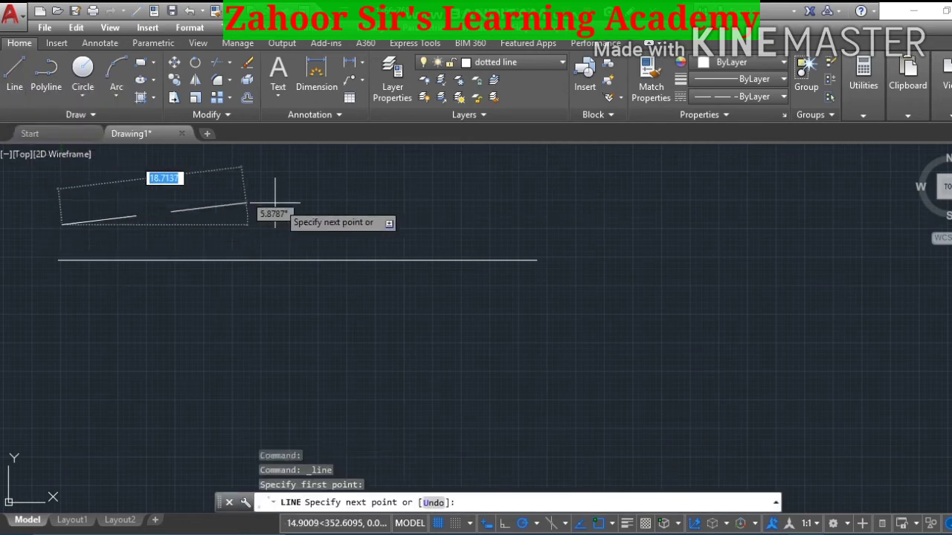
click(581, 225)
key(Escape)
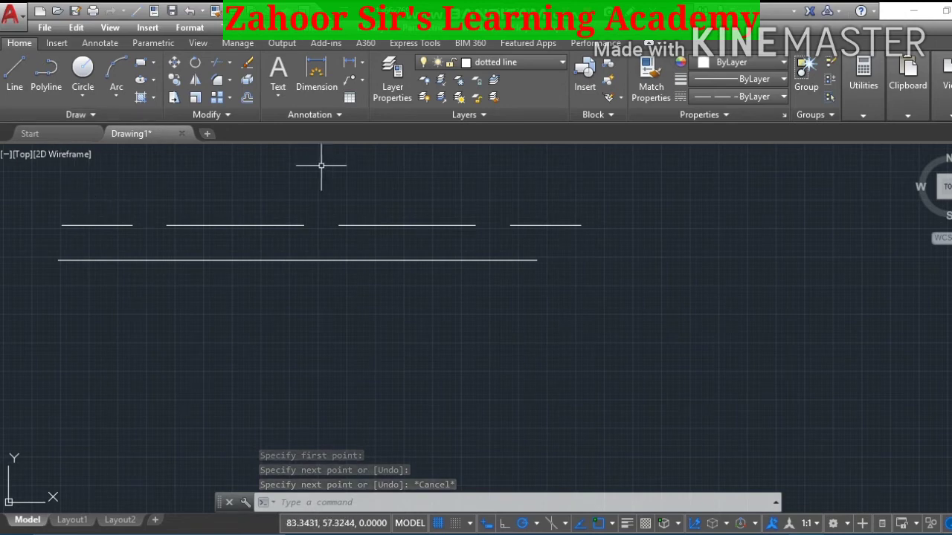
- Make layer 0 current and draw a solid horizontal line below the original line
click(563, 62)
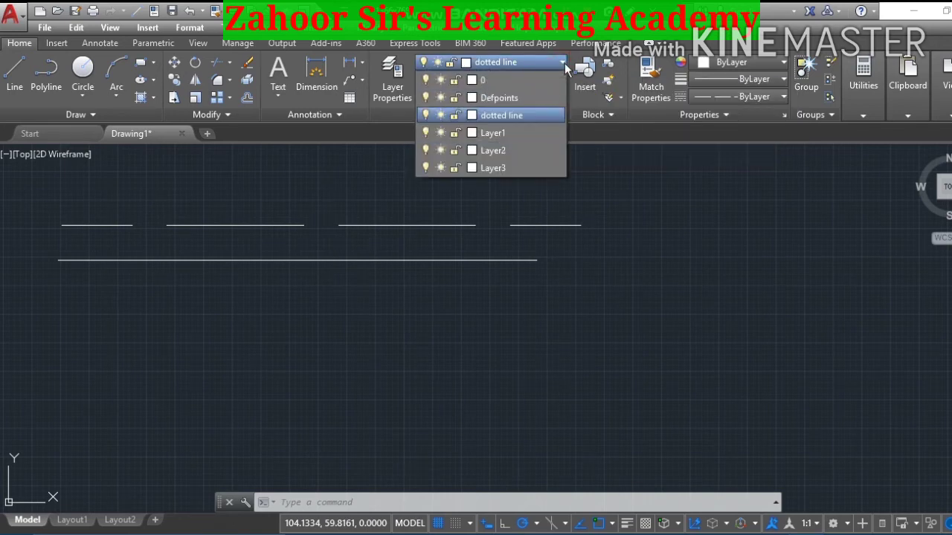
click(500, 79)
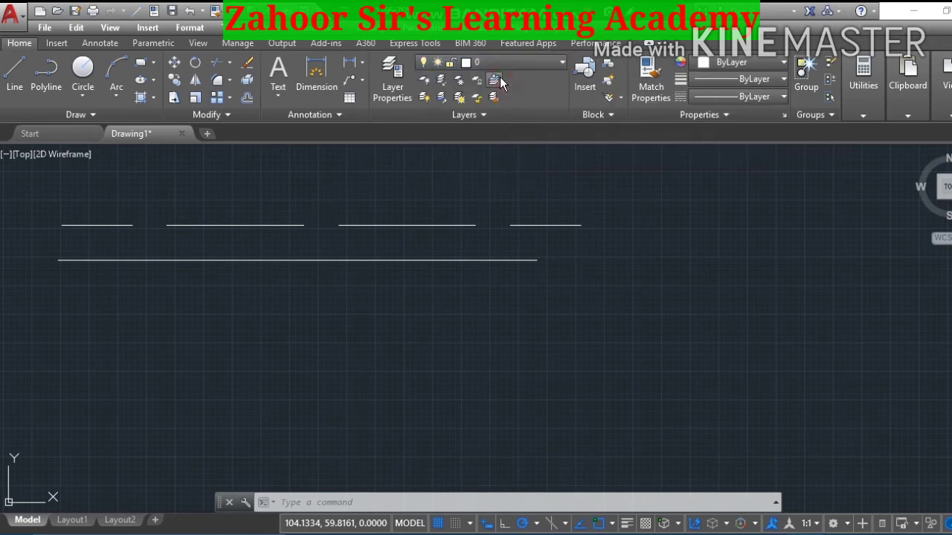
click(15, 86)
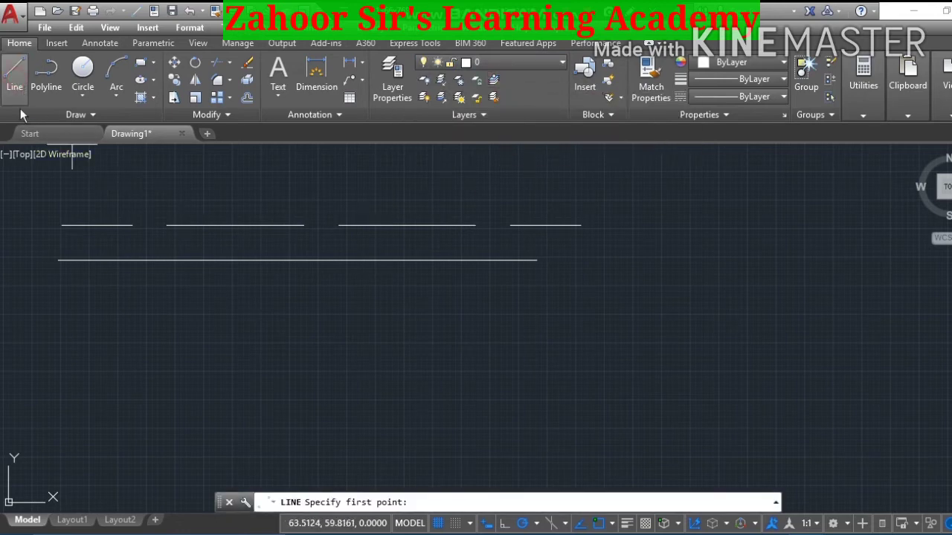
click(58, 300)
click(553, 299)
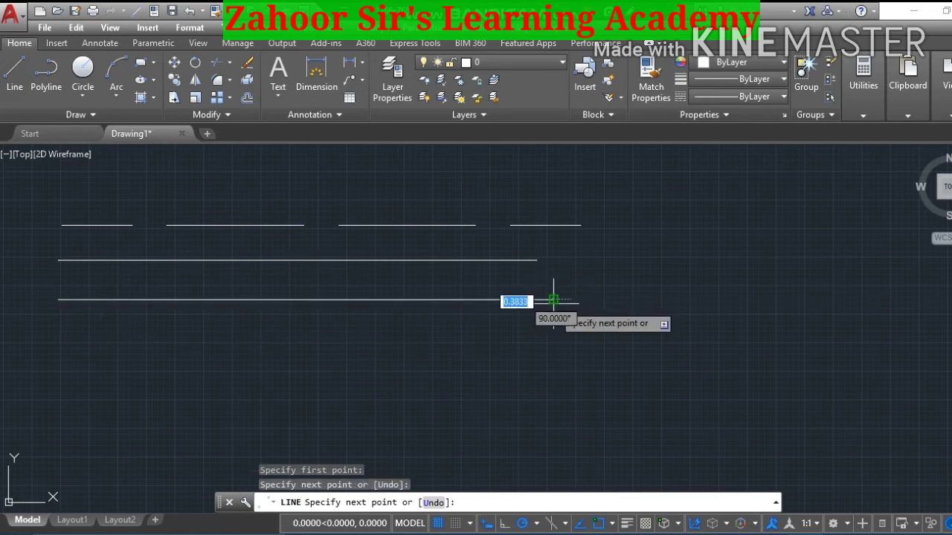
key(Escape)
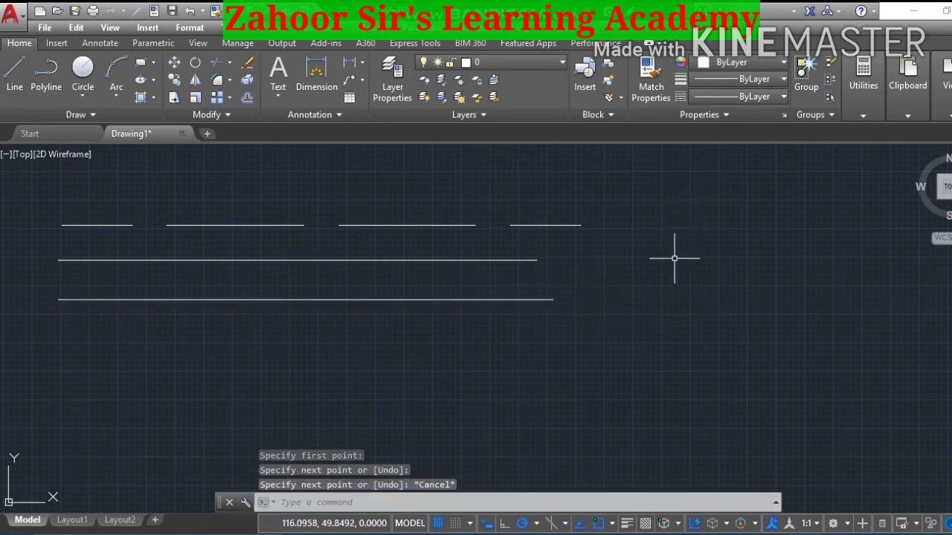
click(563, 62)
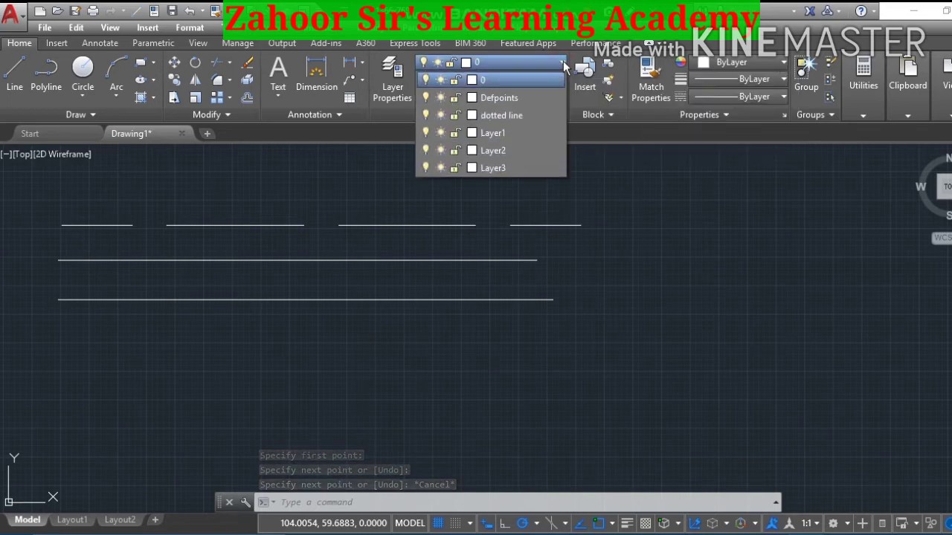
- Switch back to 'dotted line' and draw a dashed horizontal line below the lower solid line
click(511, 116)
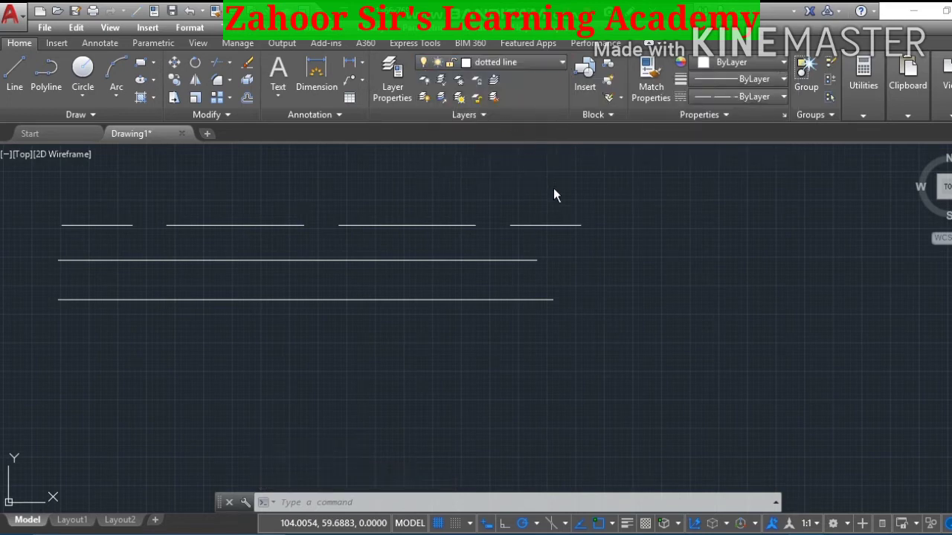
click(9, 88)
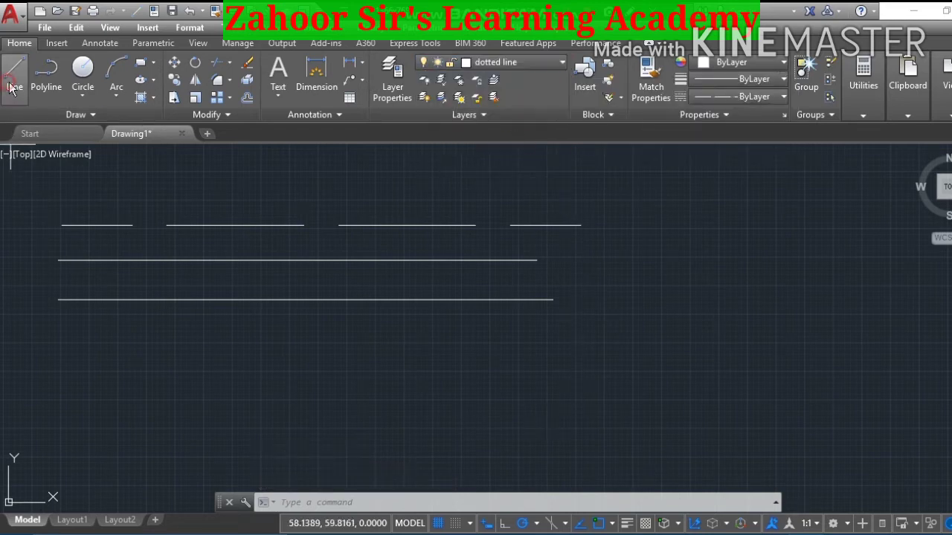
click(67, 355)
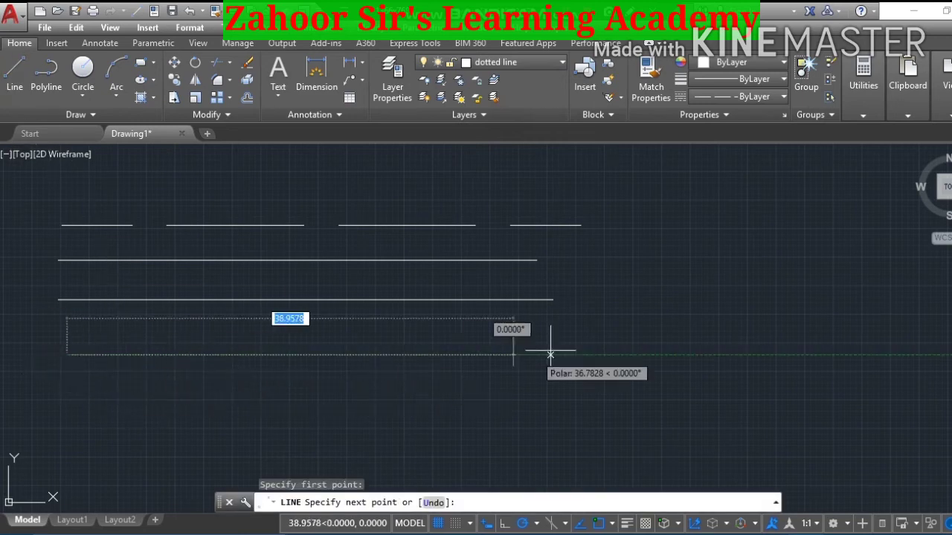
click(604, 355)
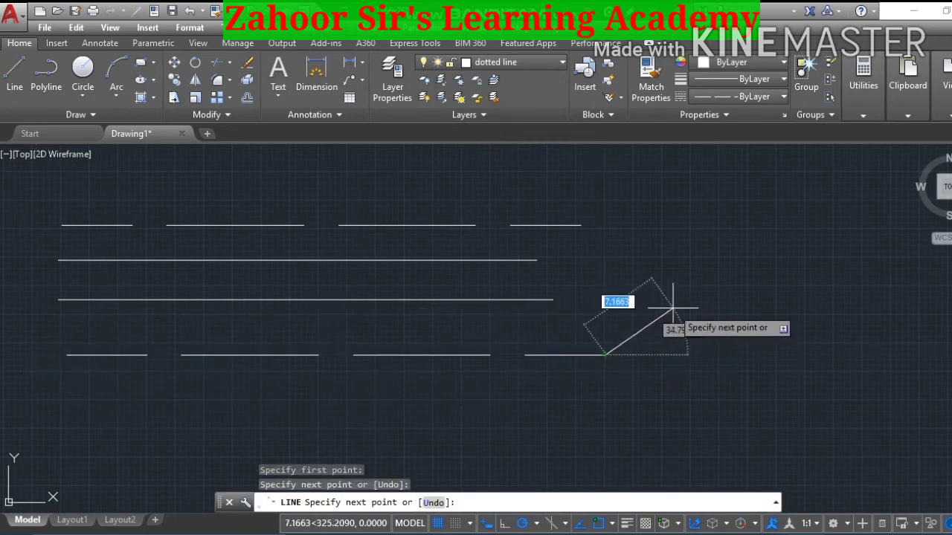
key(Escape)
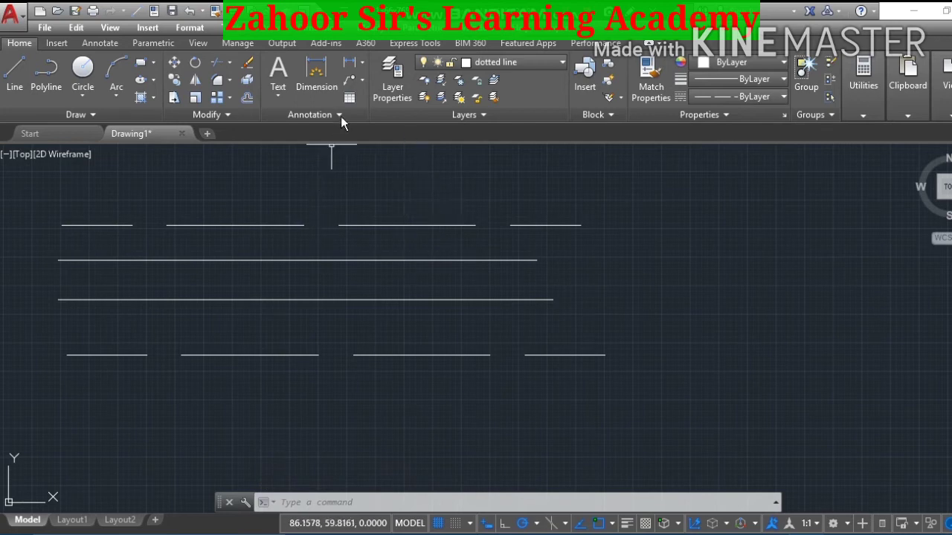
- Add a seventh layer named 'center line' in the Layer Properties Manager
click(402, 89)
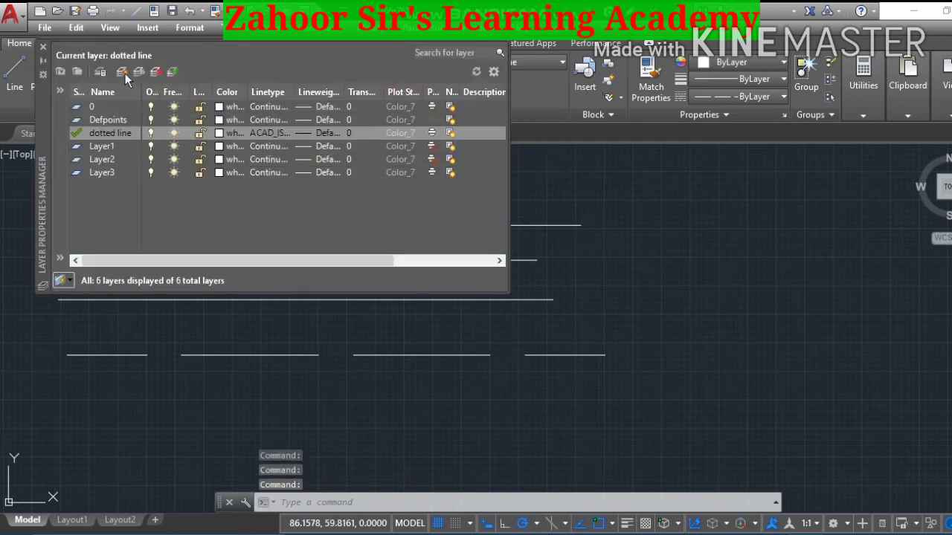
click(122, 72)
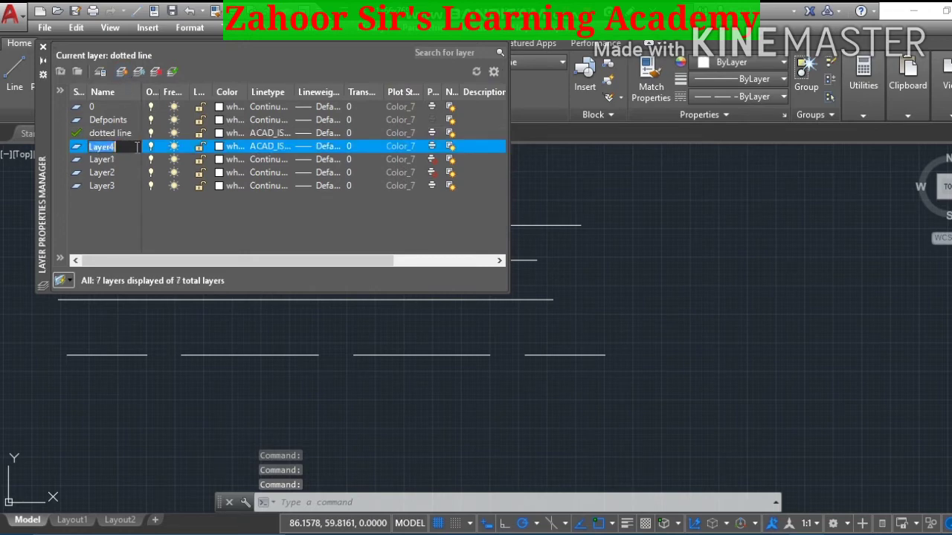
key(BackSpace)
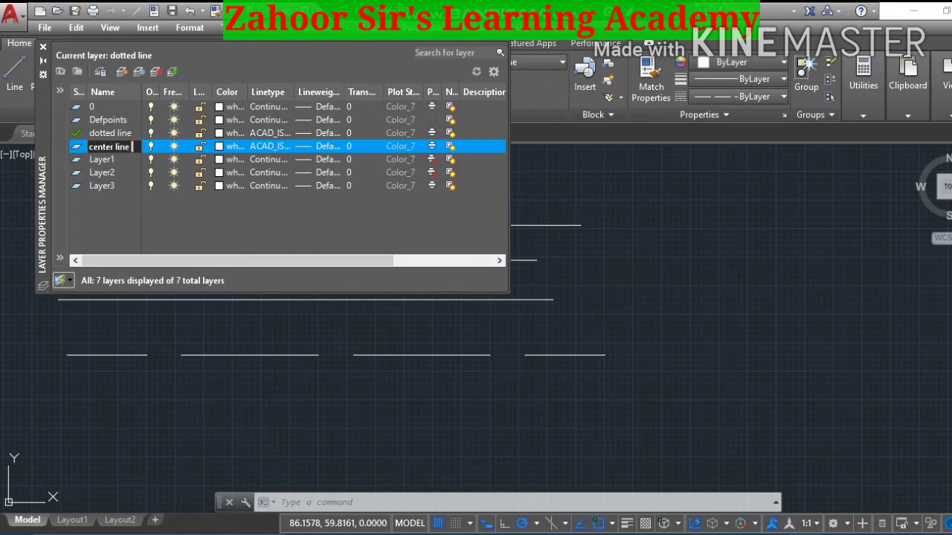
key(Return)
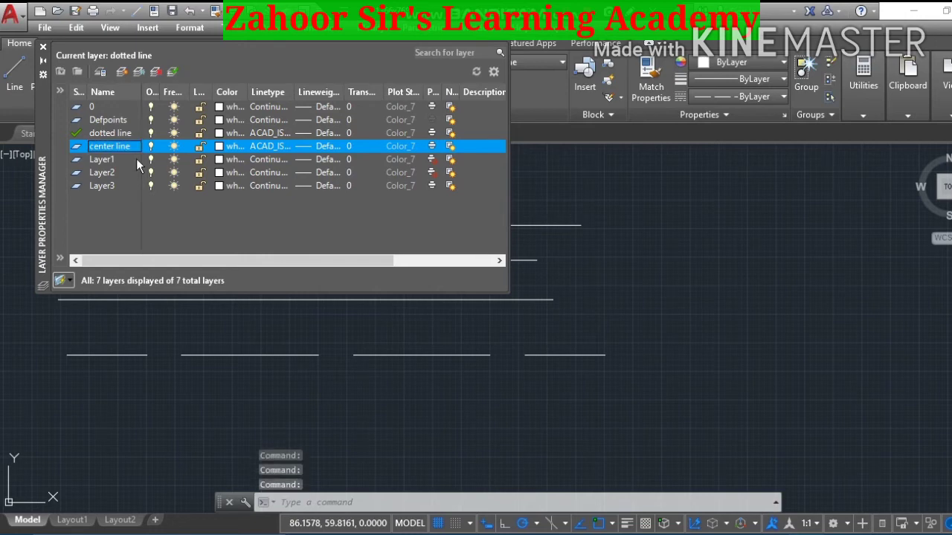
- Load the CENTER and CENTER2 linetypes and assign CENTER2 to the 'center line' layer
click(280, 148)
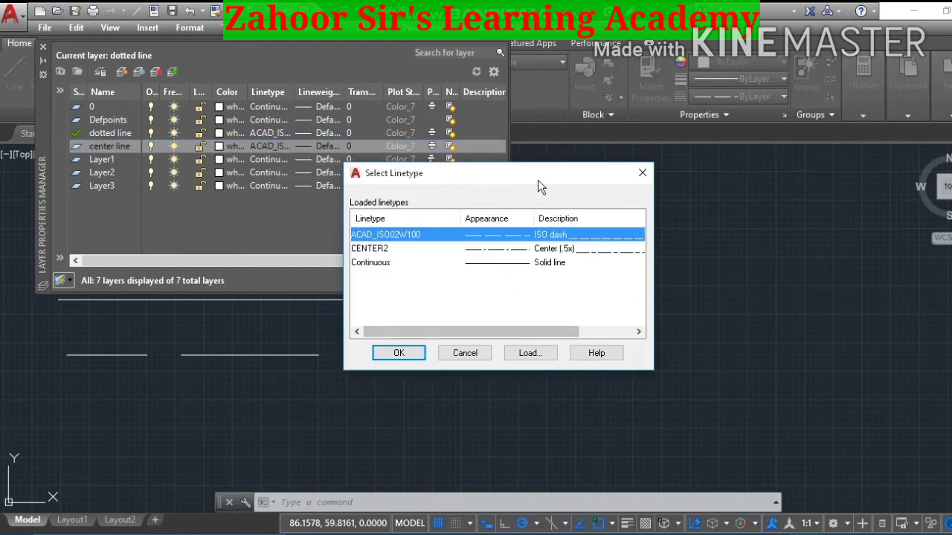
click(534, 352)
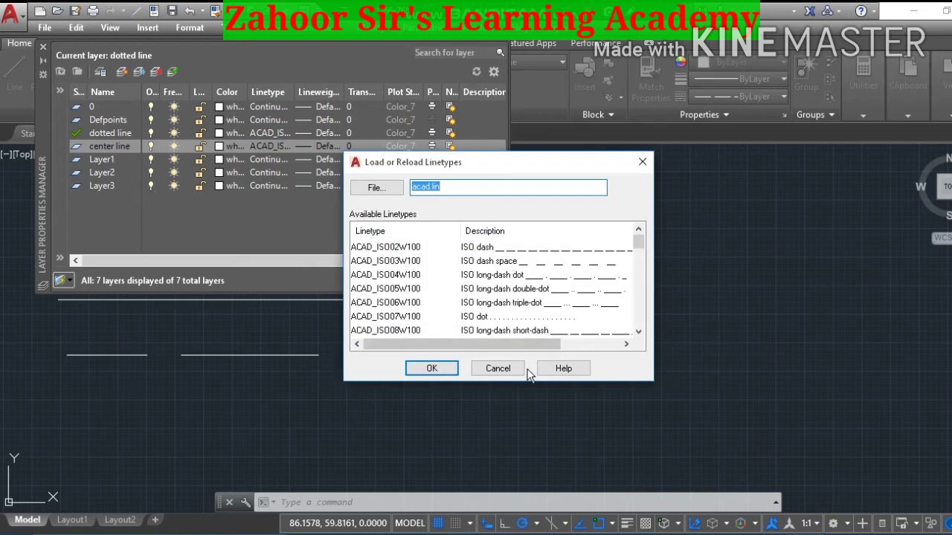
drag(639, 242, 642, 271)
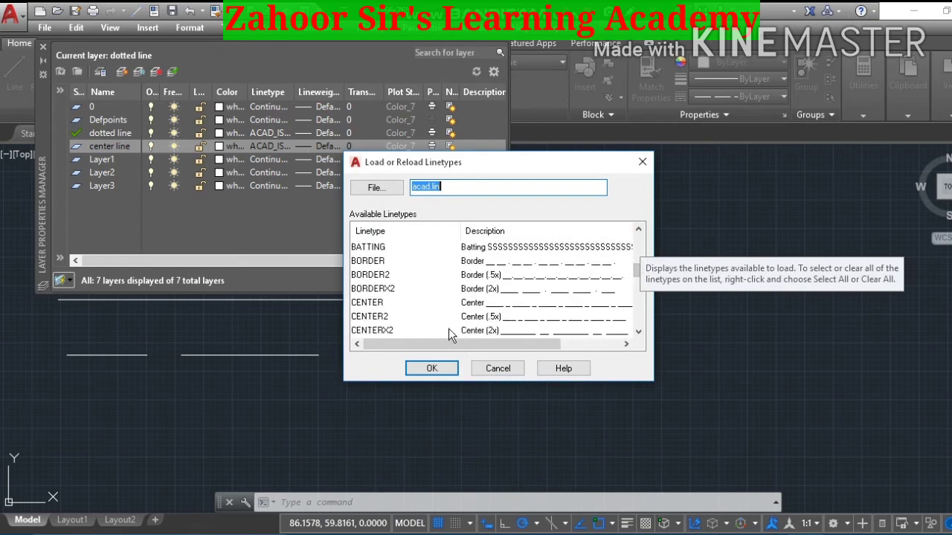
click(375, 303)
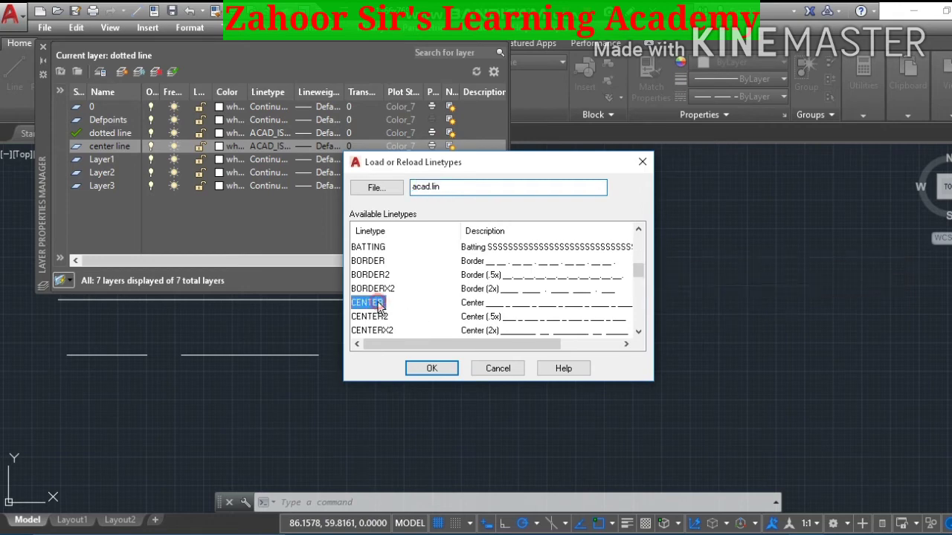
click(432, 369)
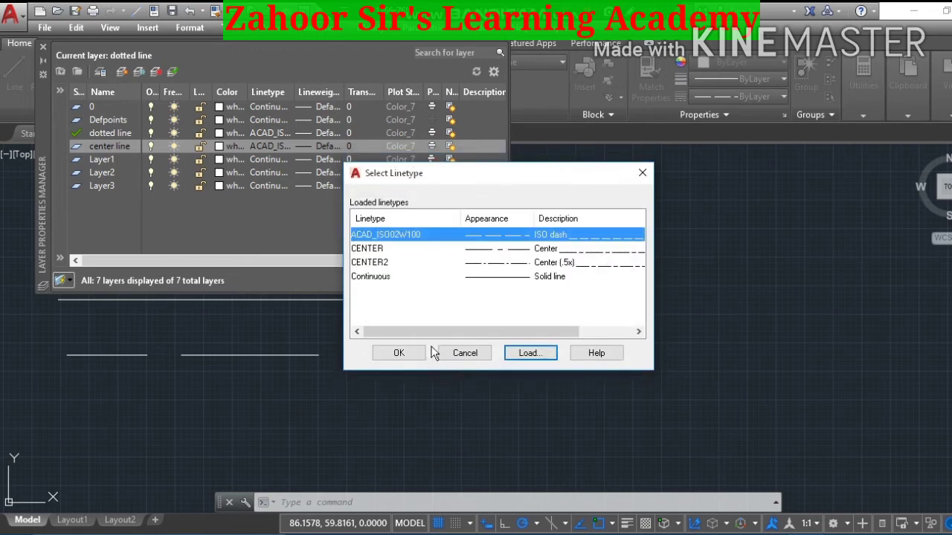
click(382, 264)
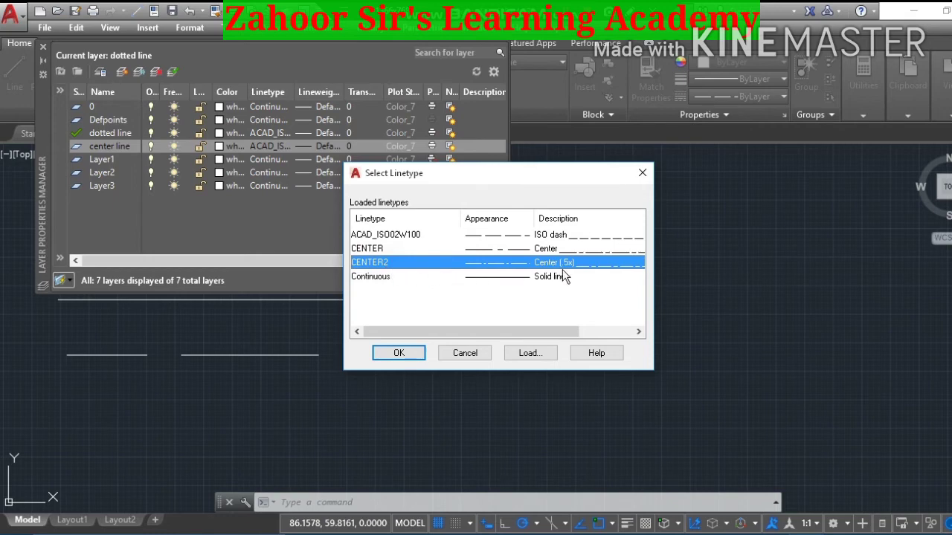
click(402, 354)
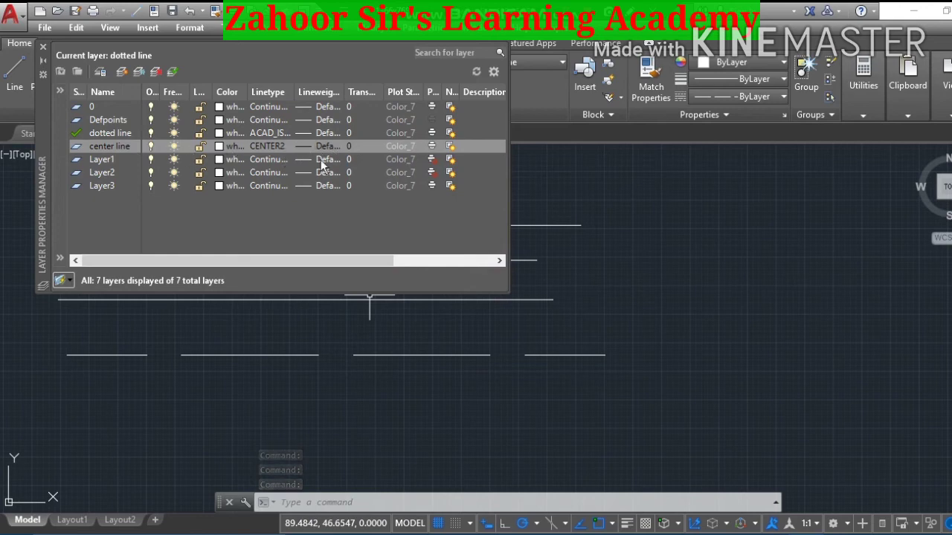
- Close the layer manager and draw another dashed line across the top on 'dotted line'
click(42, 47)
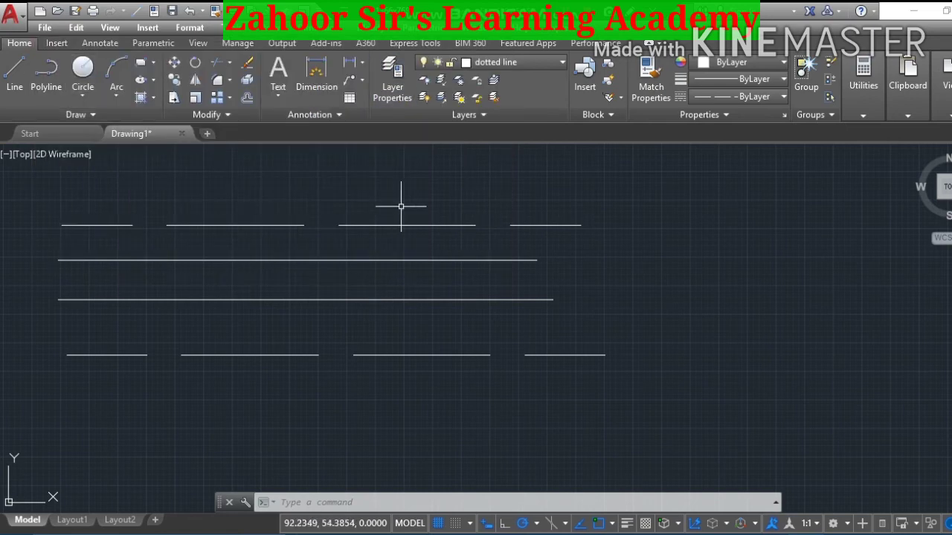
click(11, 91)
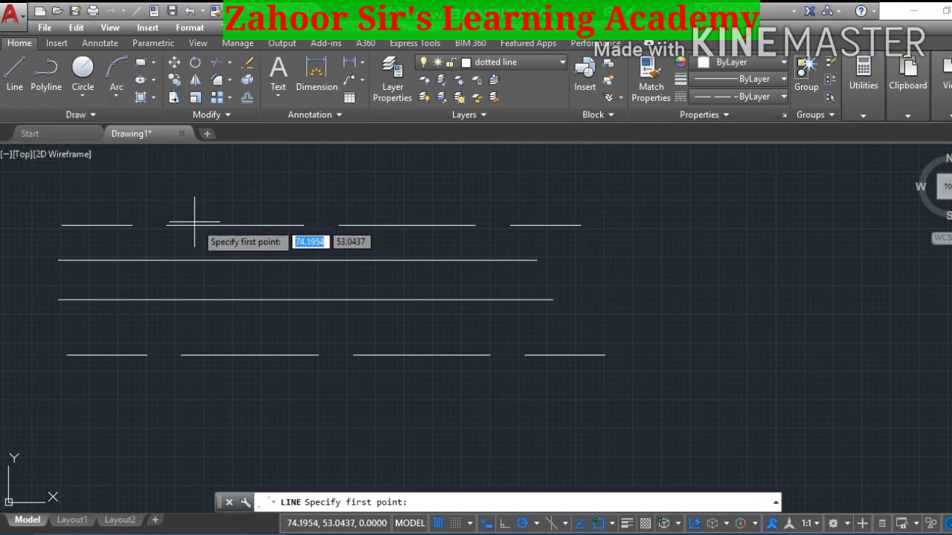
click(129, 189)
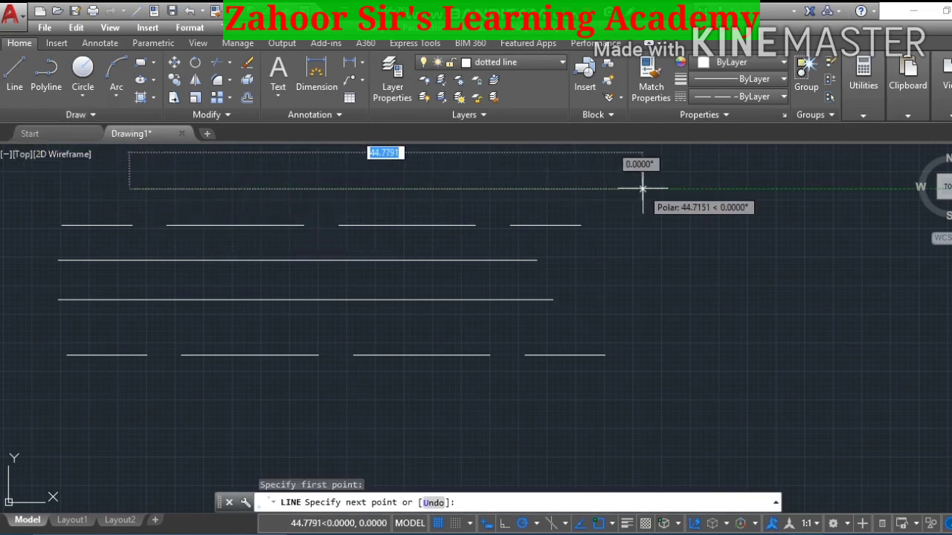
key(Escape)
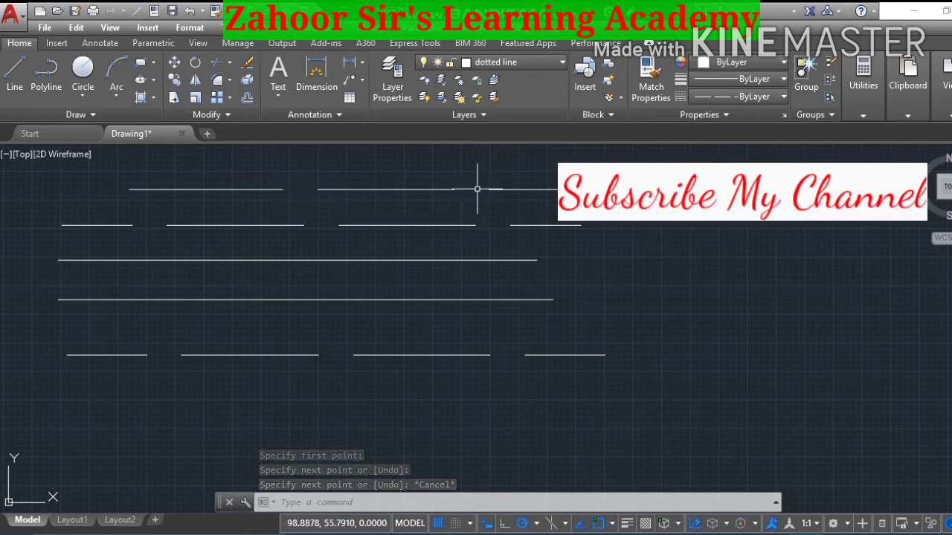
- Make 'center line' current and draw a dash-dot center line below all the dashed rows
click(563, 63)
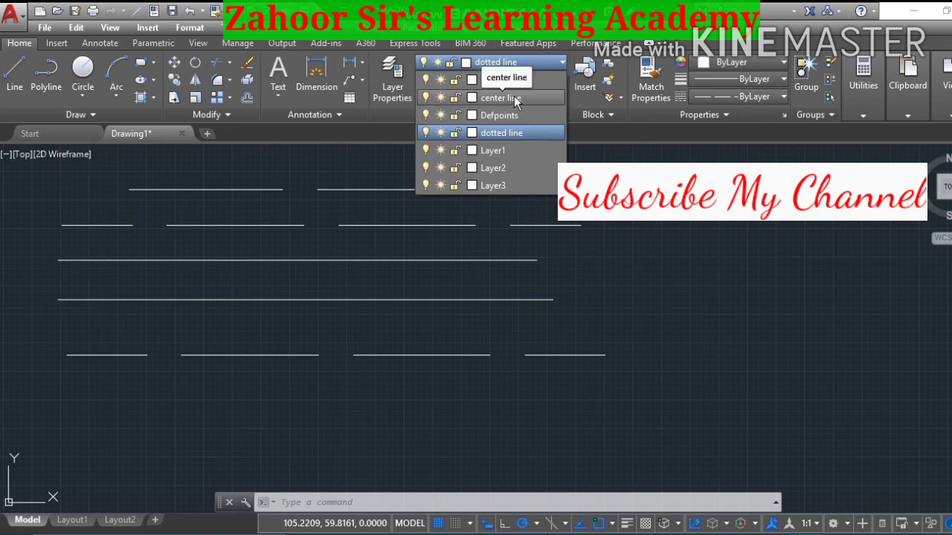
click(515, 99)
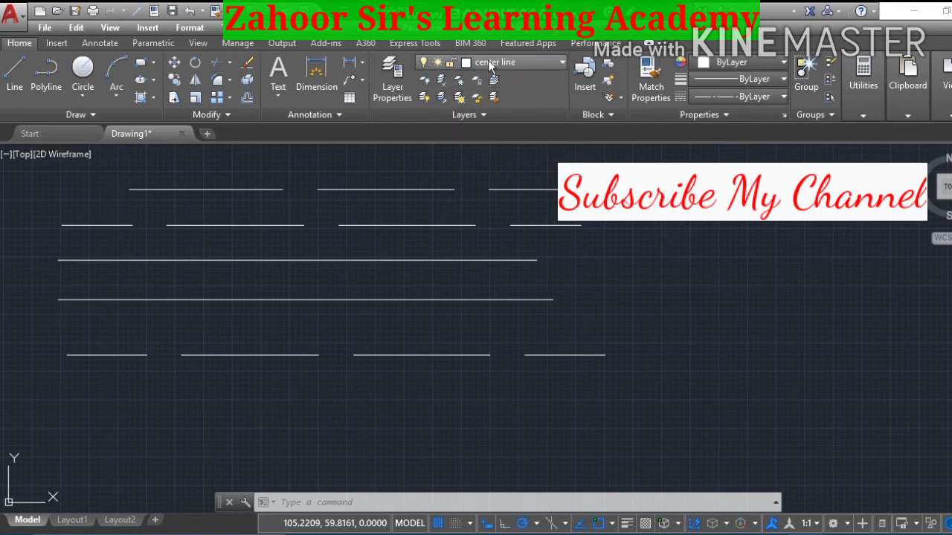
click(16, 88)
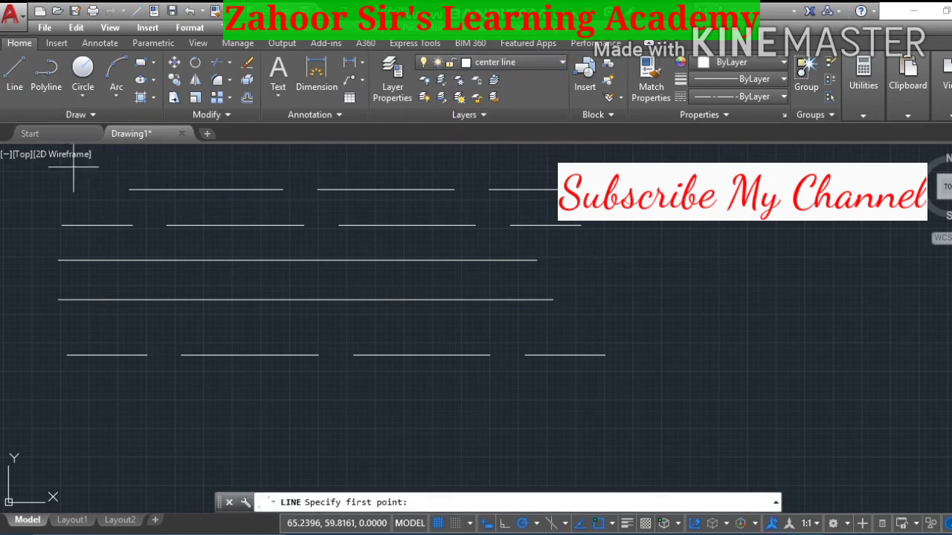
click(281, 406)
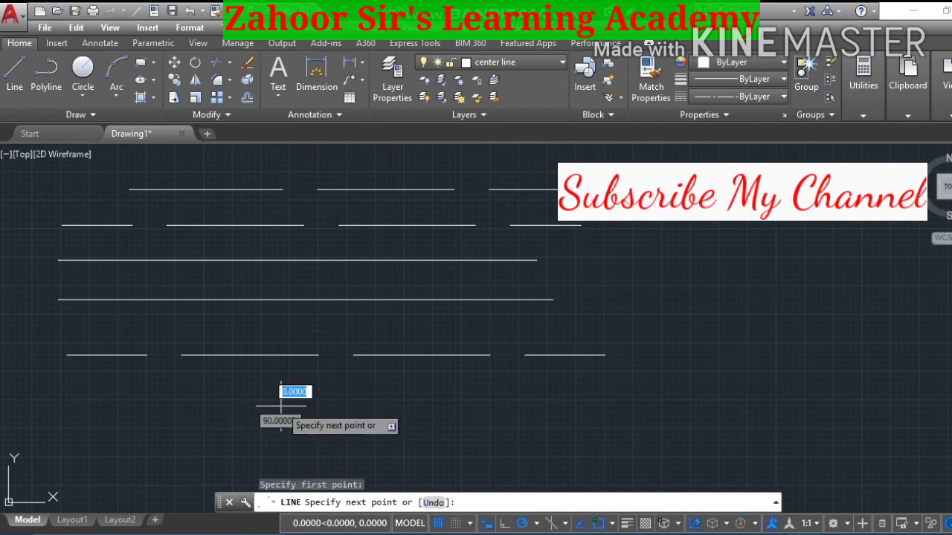
click(768, 406)
key(Escape)
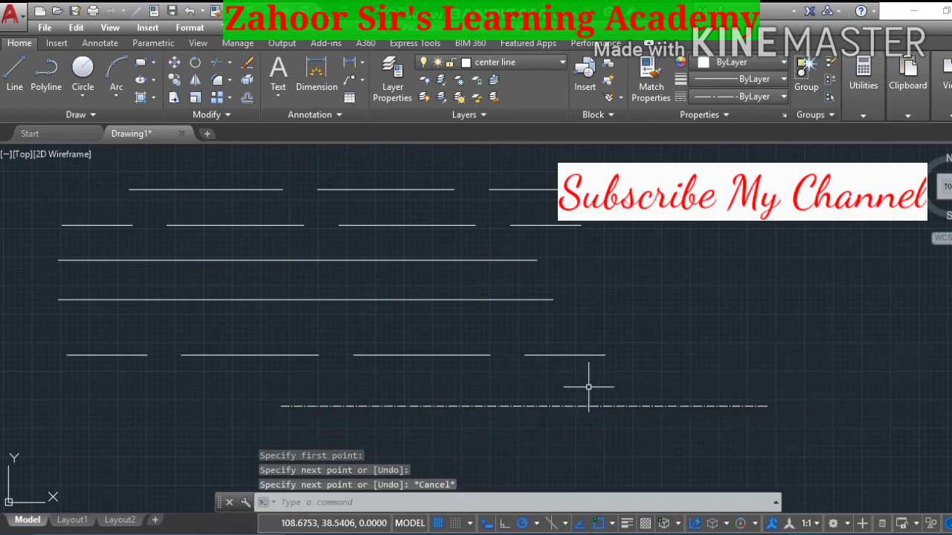
scroll(584, 385, up, 2)
scroll(433, 284, down, 1)
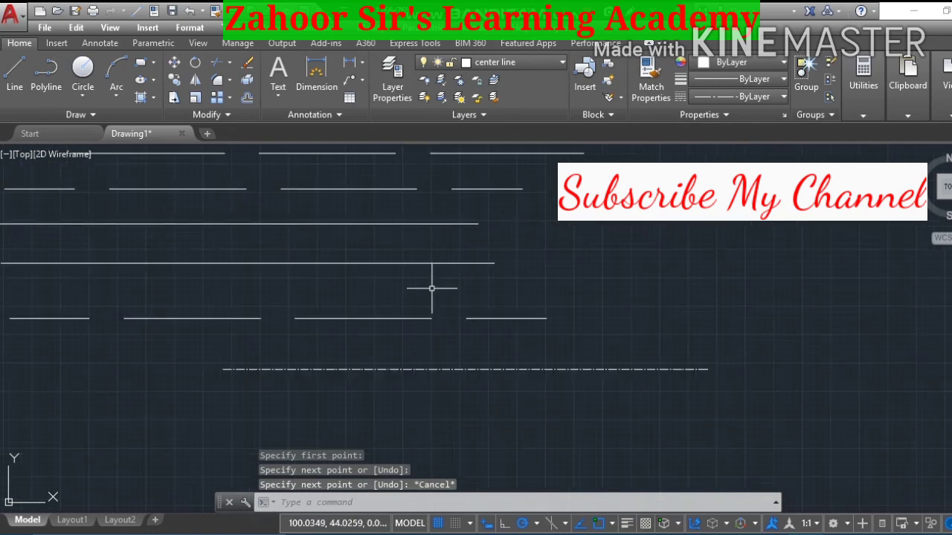